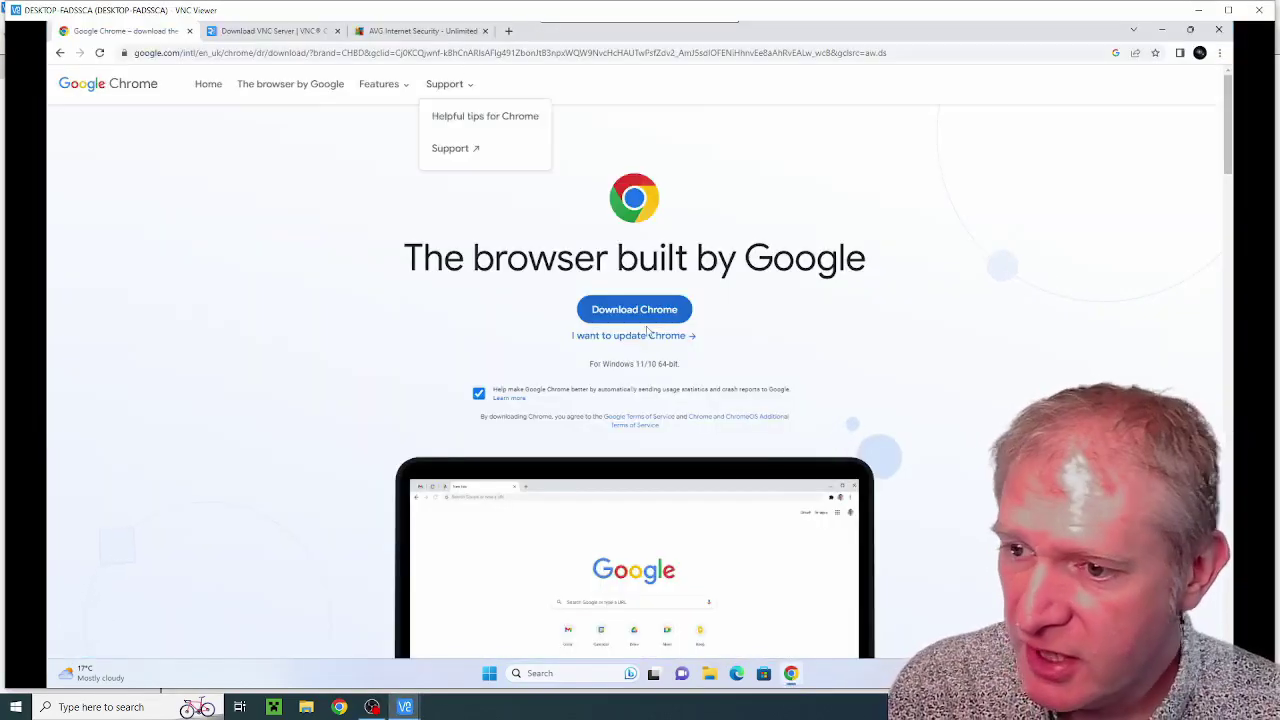
left_click(703, 390)
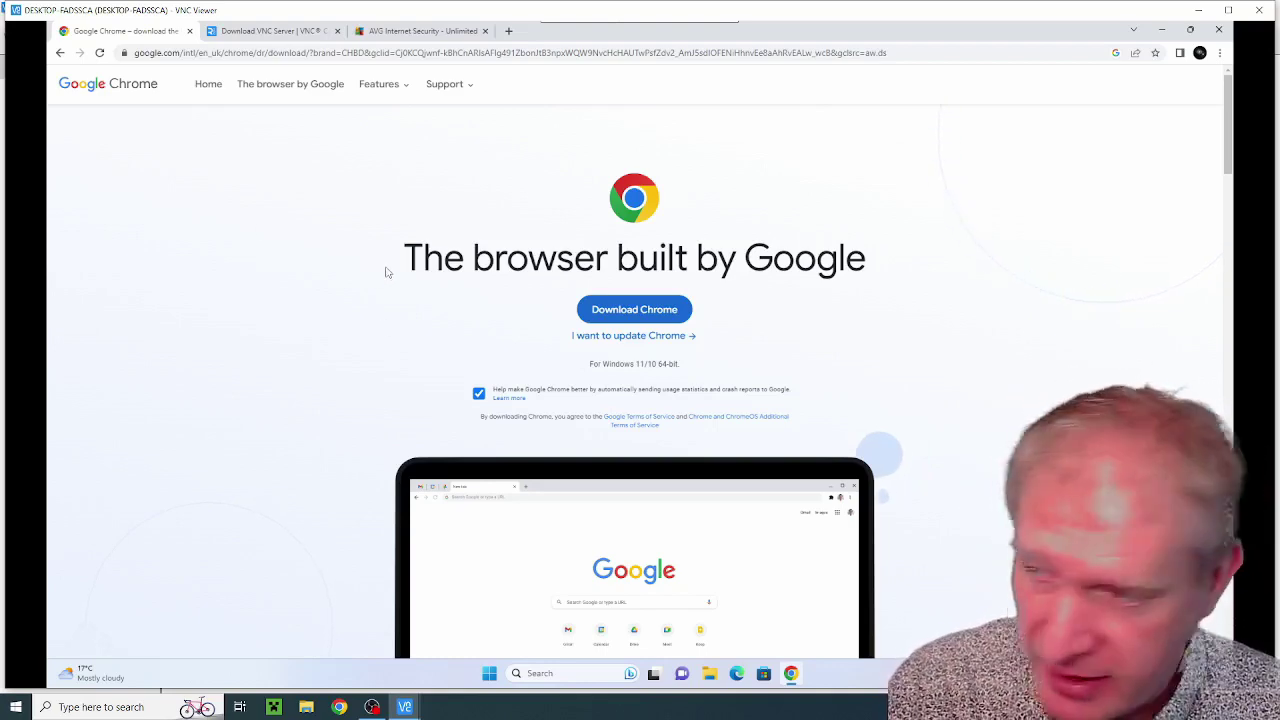
left_click(282, 37)
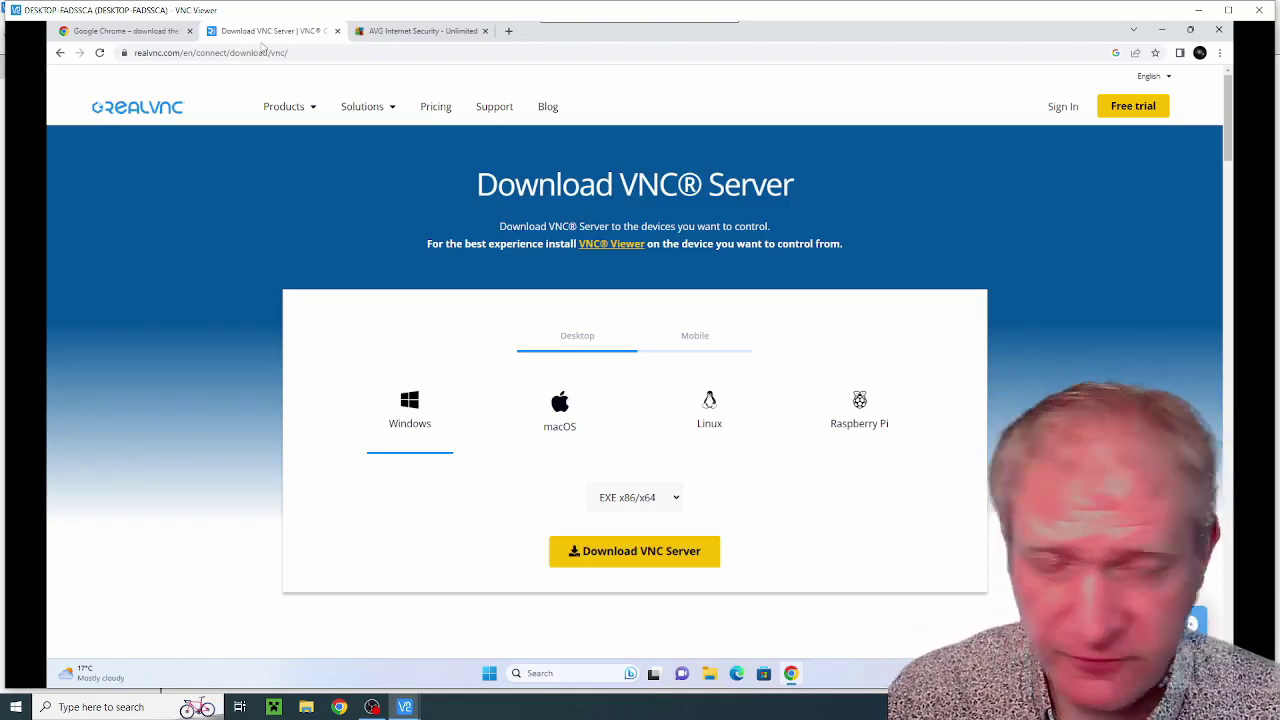
left_click(392, 32)
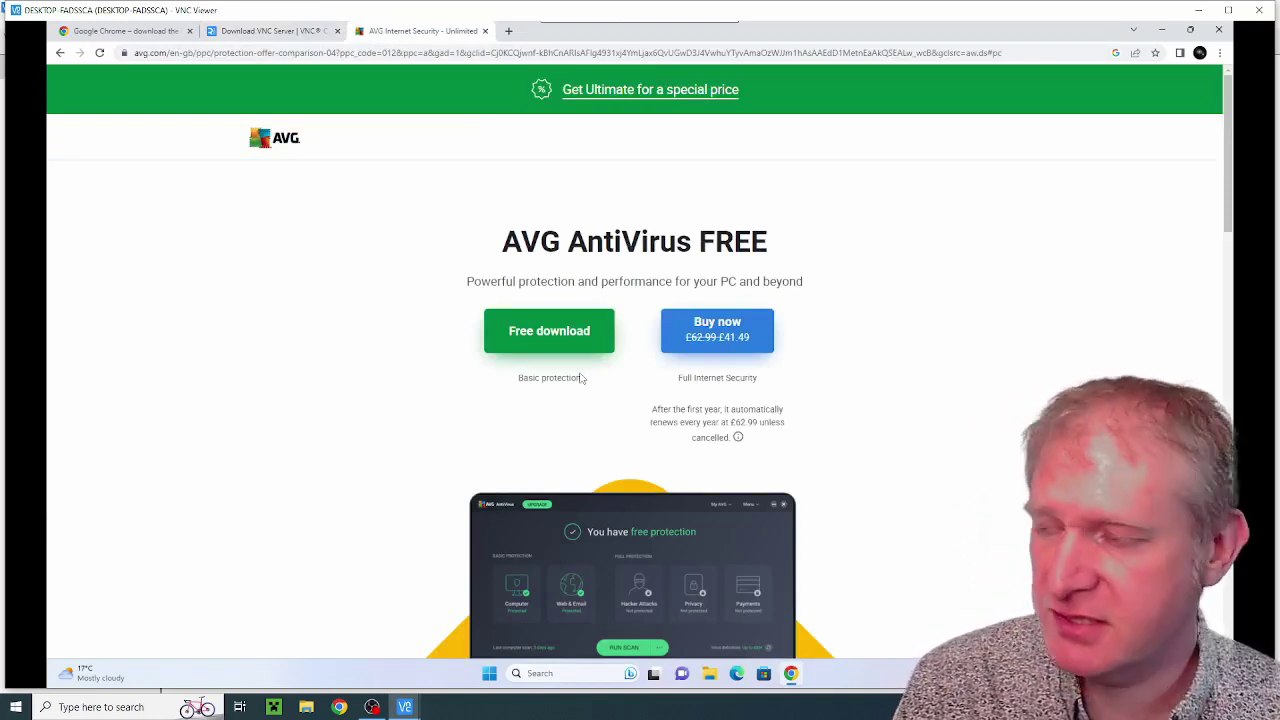
left_click(1161, 30)
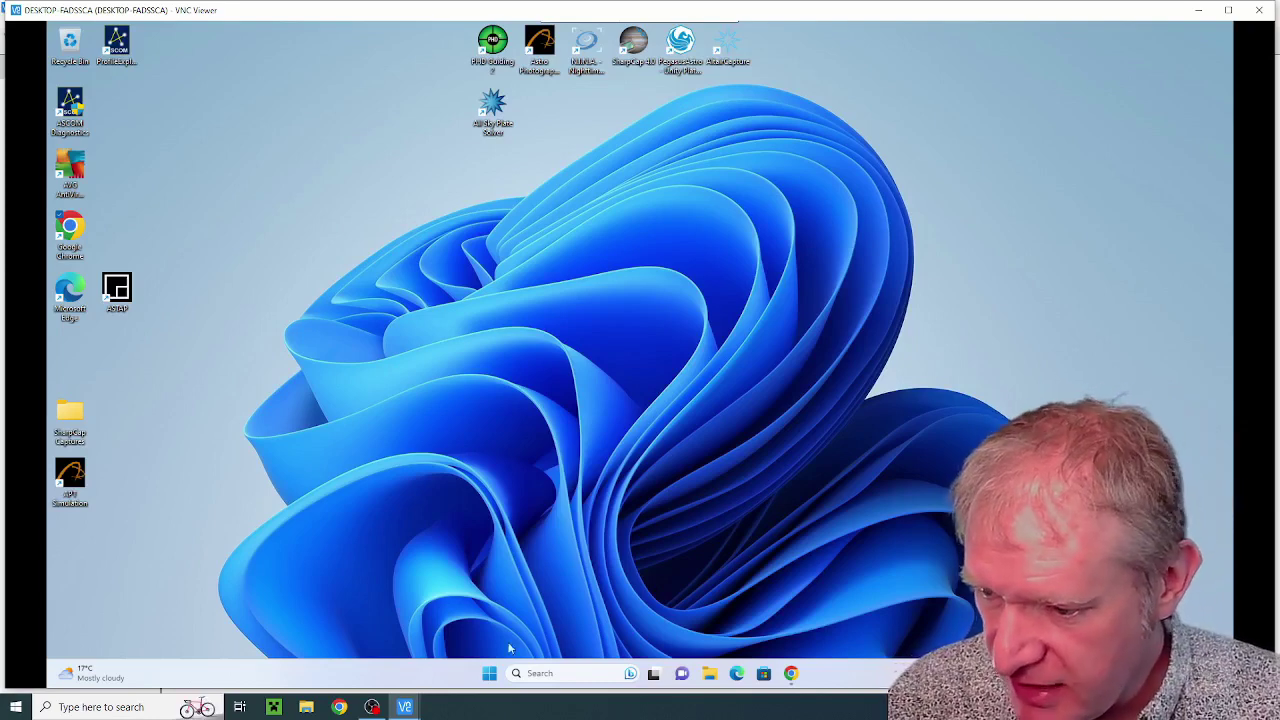
Open the High performance plan's advanced power settings and set the hard disk turn-off time to 0.
left_click(556, 674)
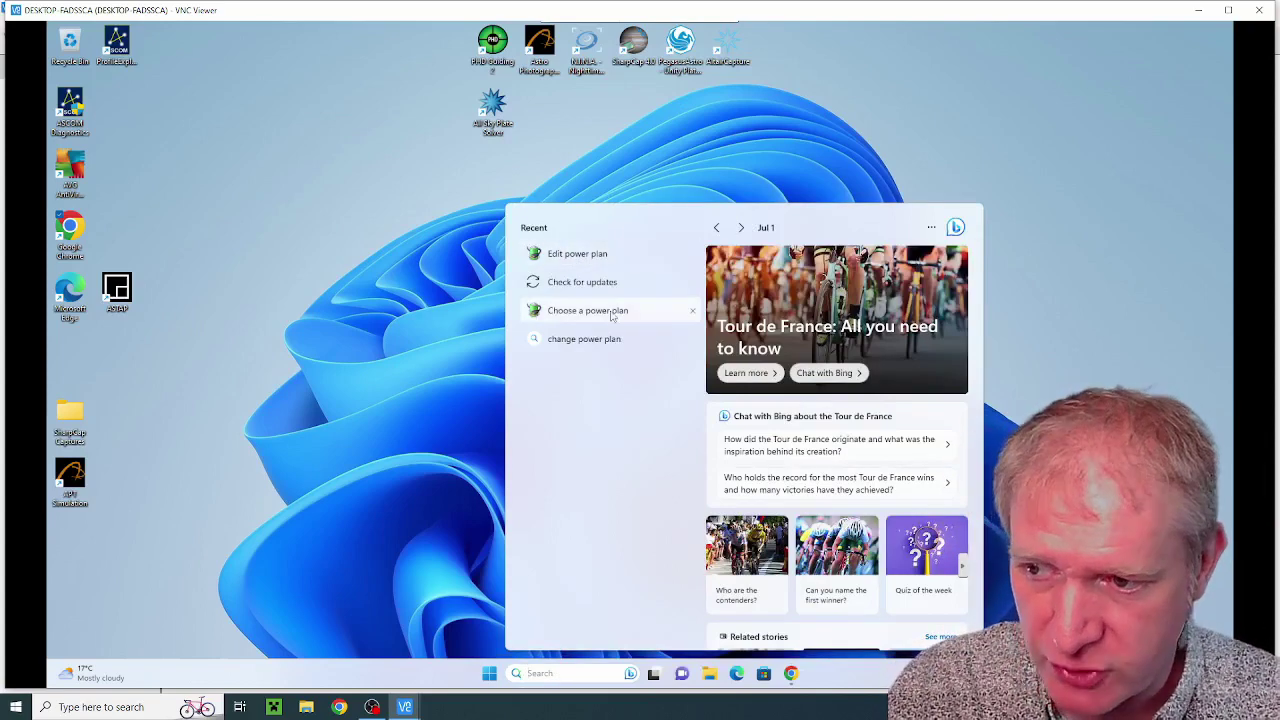
left_click(563, 256)
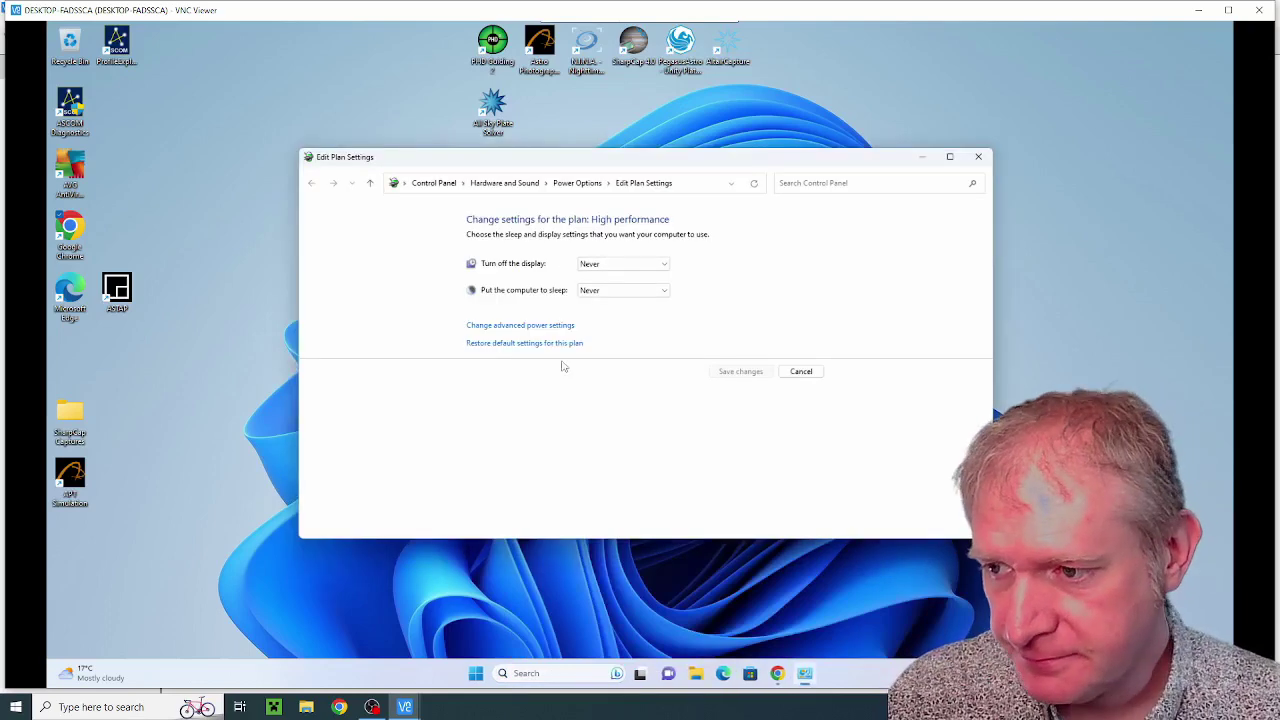
left_click(491, 327)
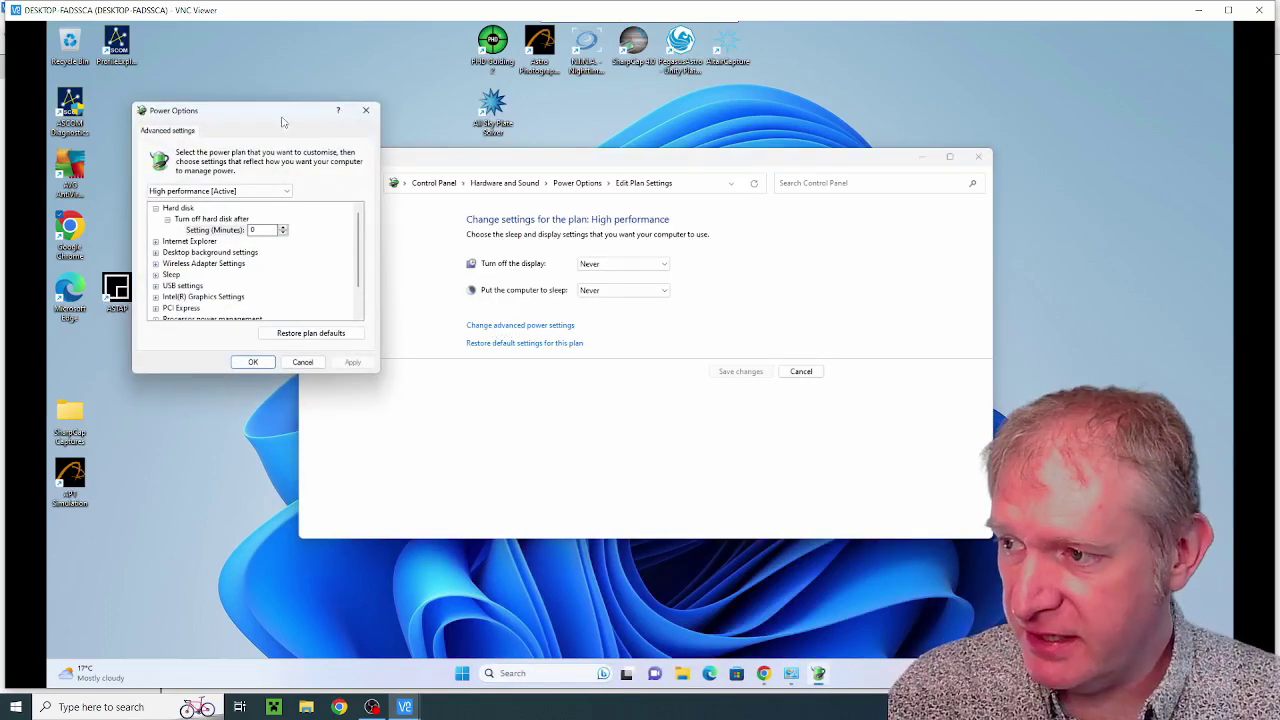
left_click_drag(283, 119, 541, 106)
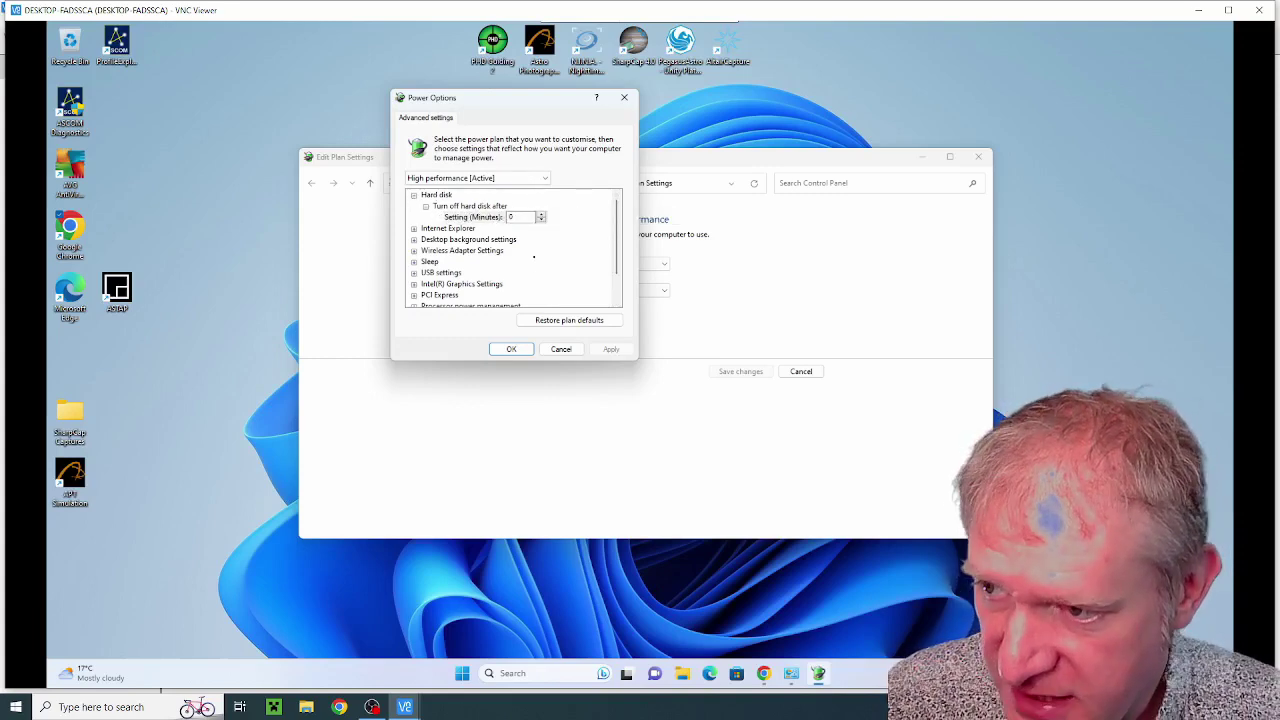
left_click(541, 220)
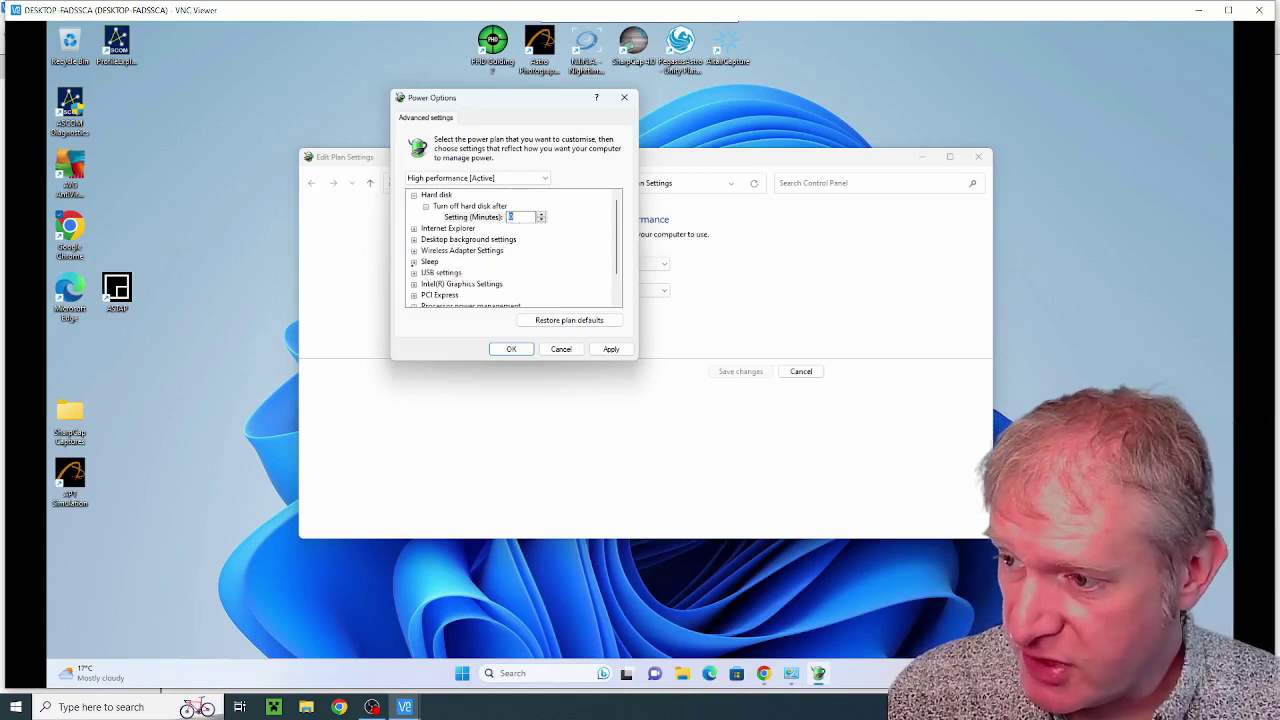
Check the Sleep after, Hibernate after and USB selective suspend values, then confirm with OK.
left_click(414, 261)
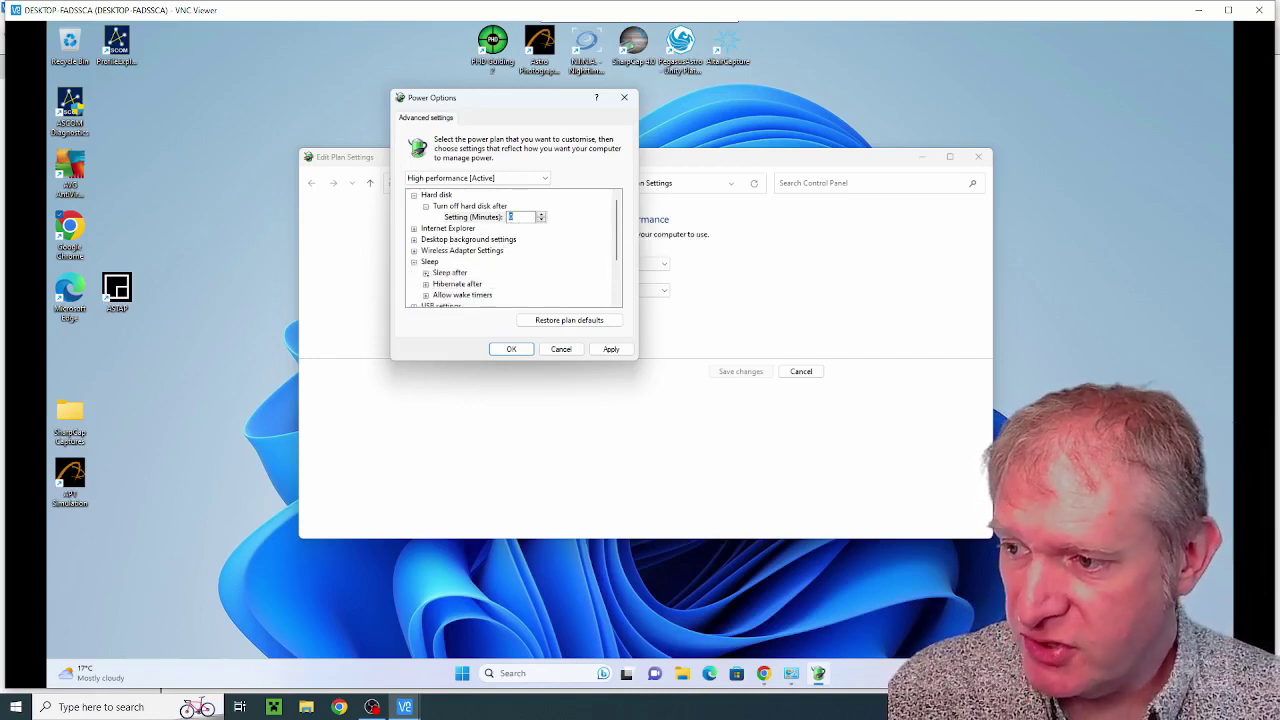
left_click(425, 272)
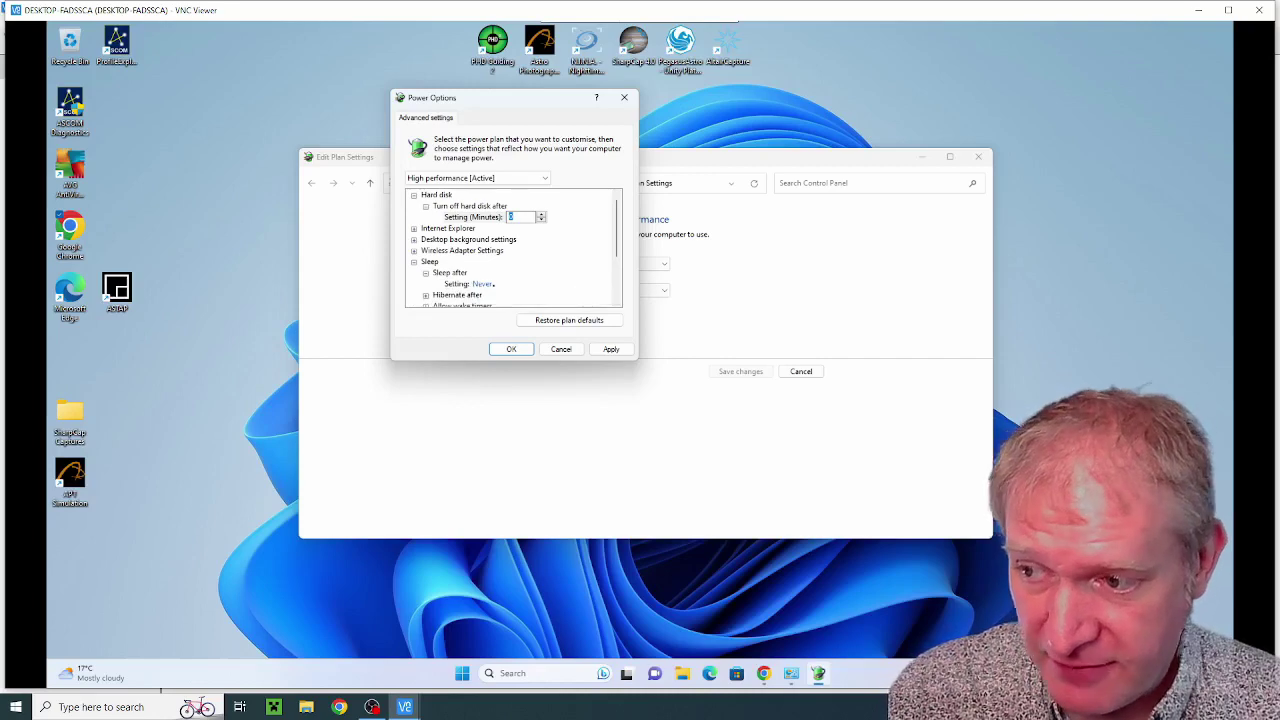
left_click(425, 295)
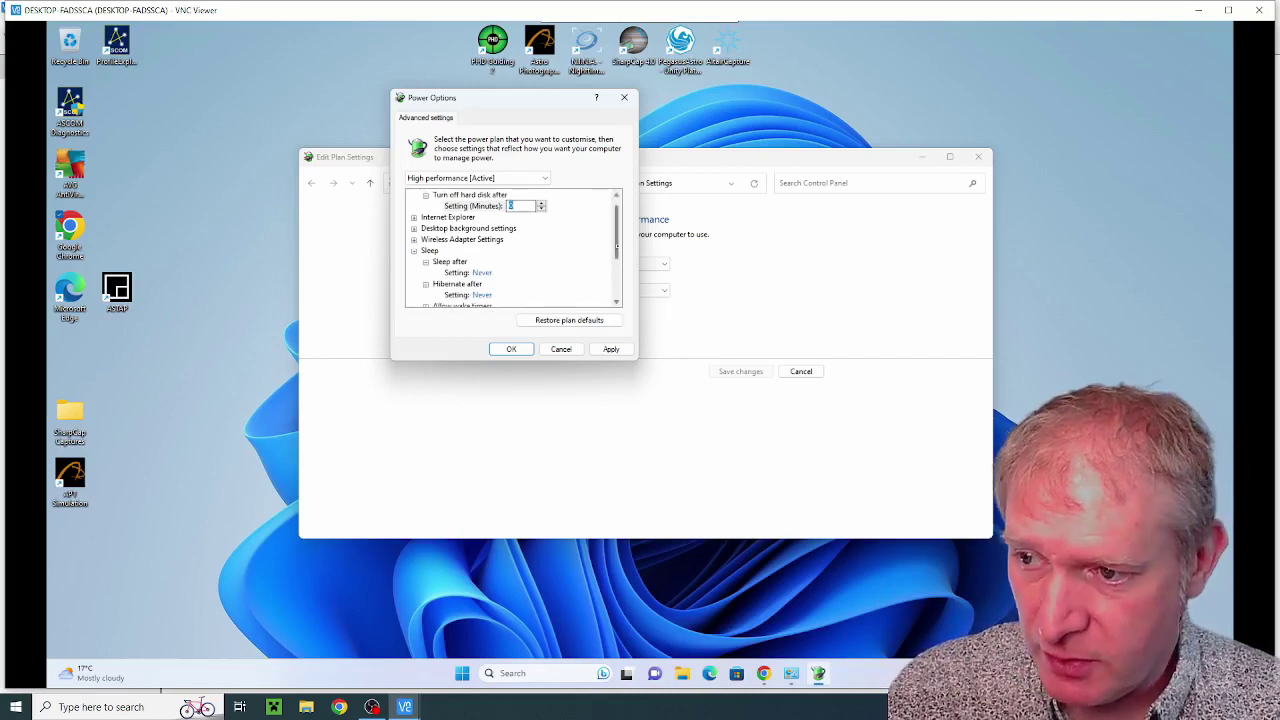
scroll(616, 250, "down", 2)
scroll(432, 258, "down", 2)
left_click(413, 250)
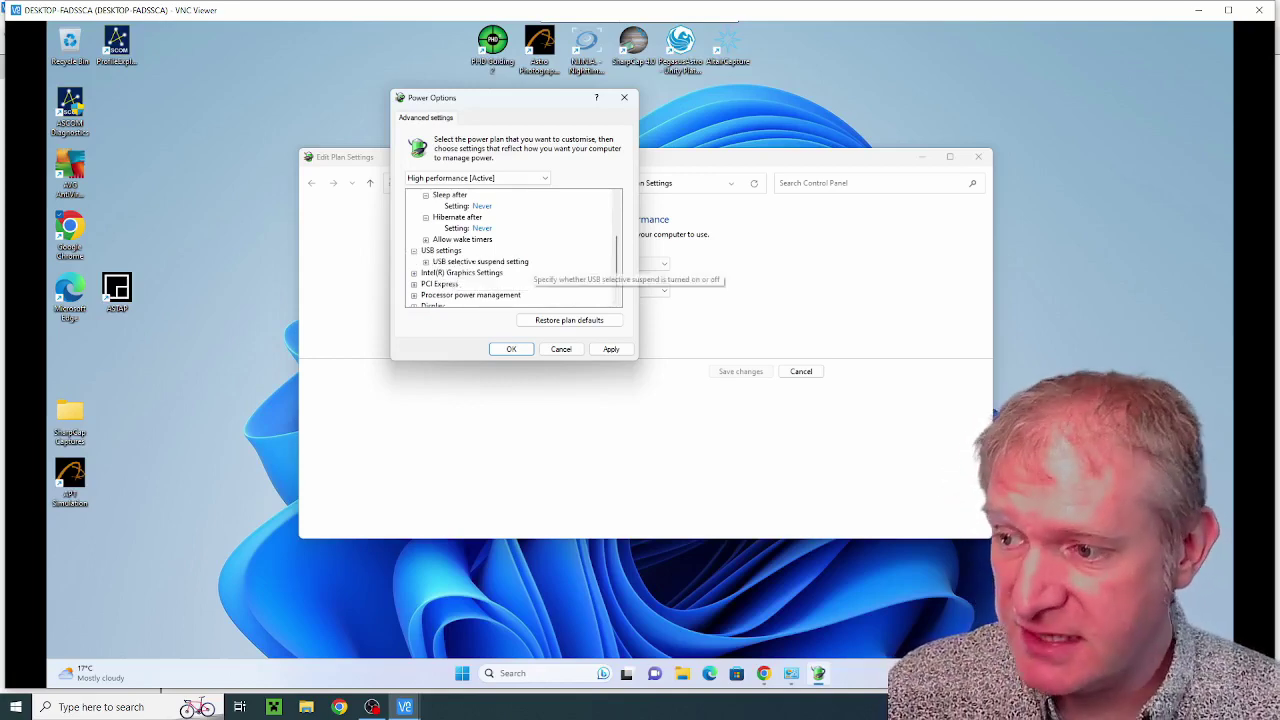
left_click(425, 261)
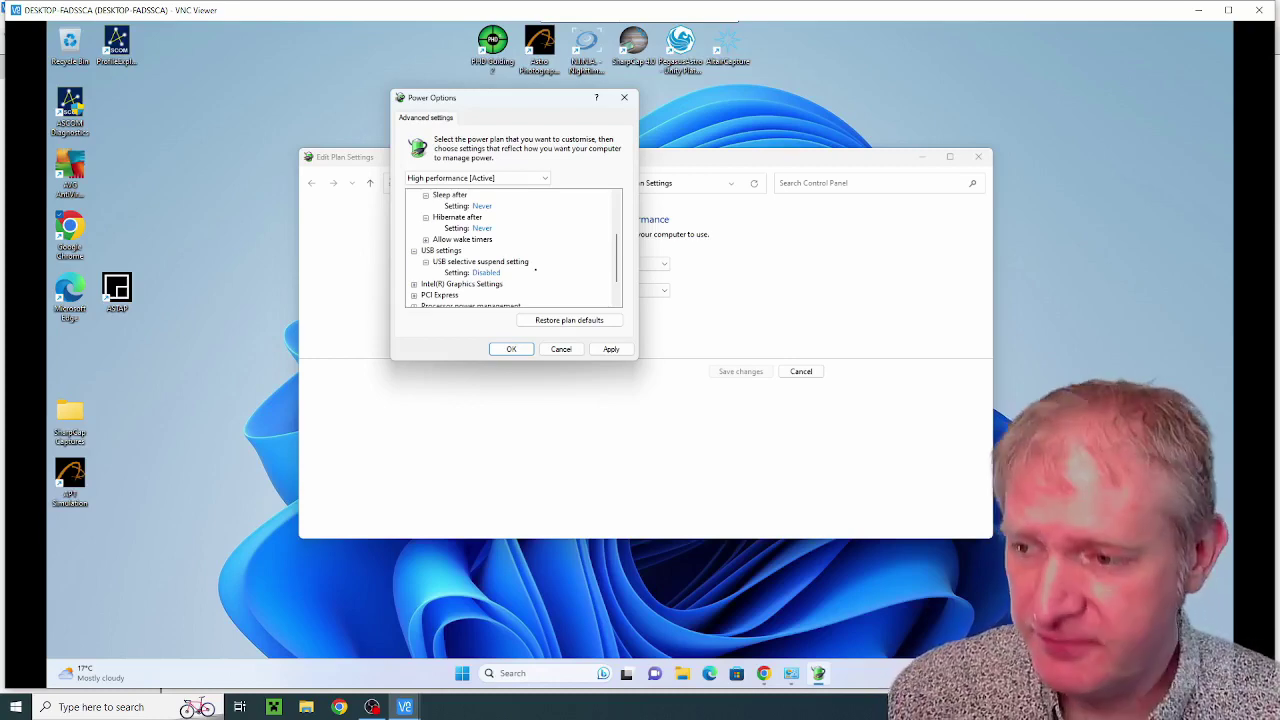
left_click(511, 349)
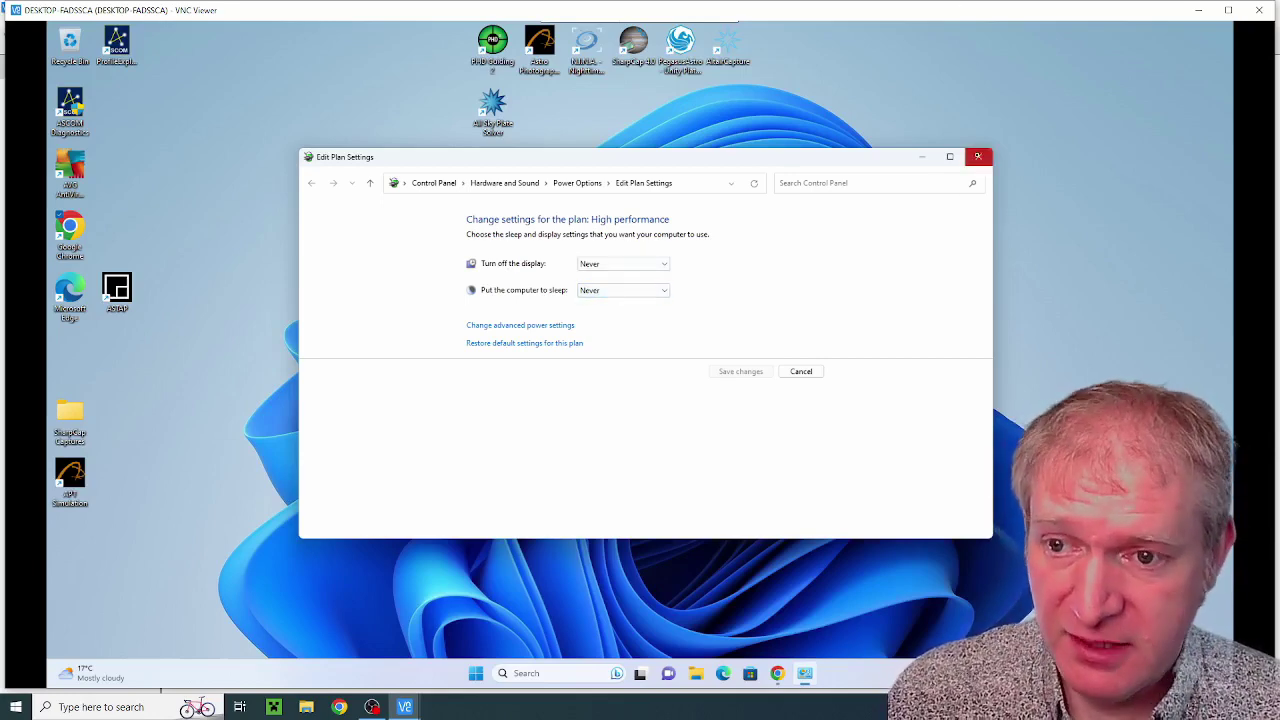
Close the Edit Plan Settings window and return to the Choose a power plan page.
left_click(978, 156)
left_click(540, 673)
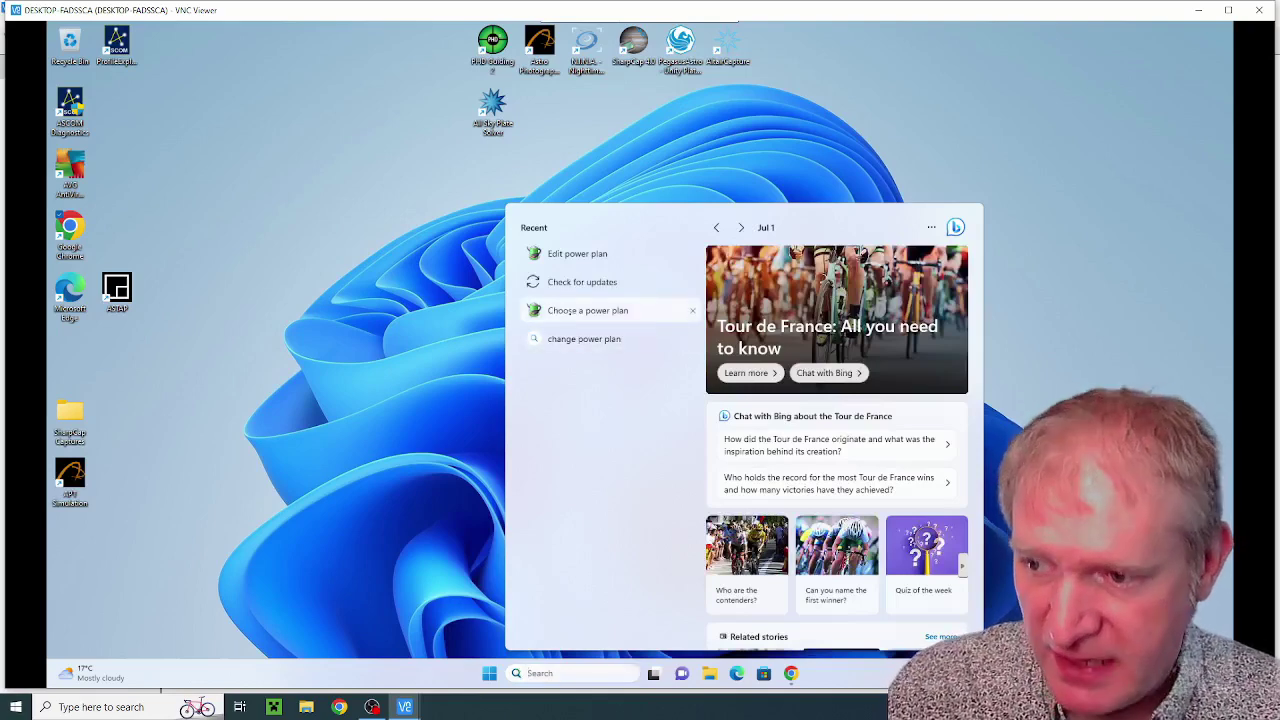
left_click(570, 312)
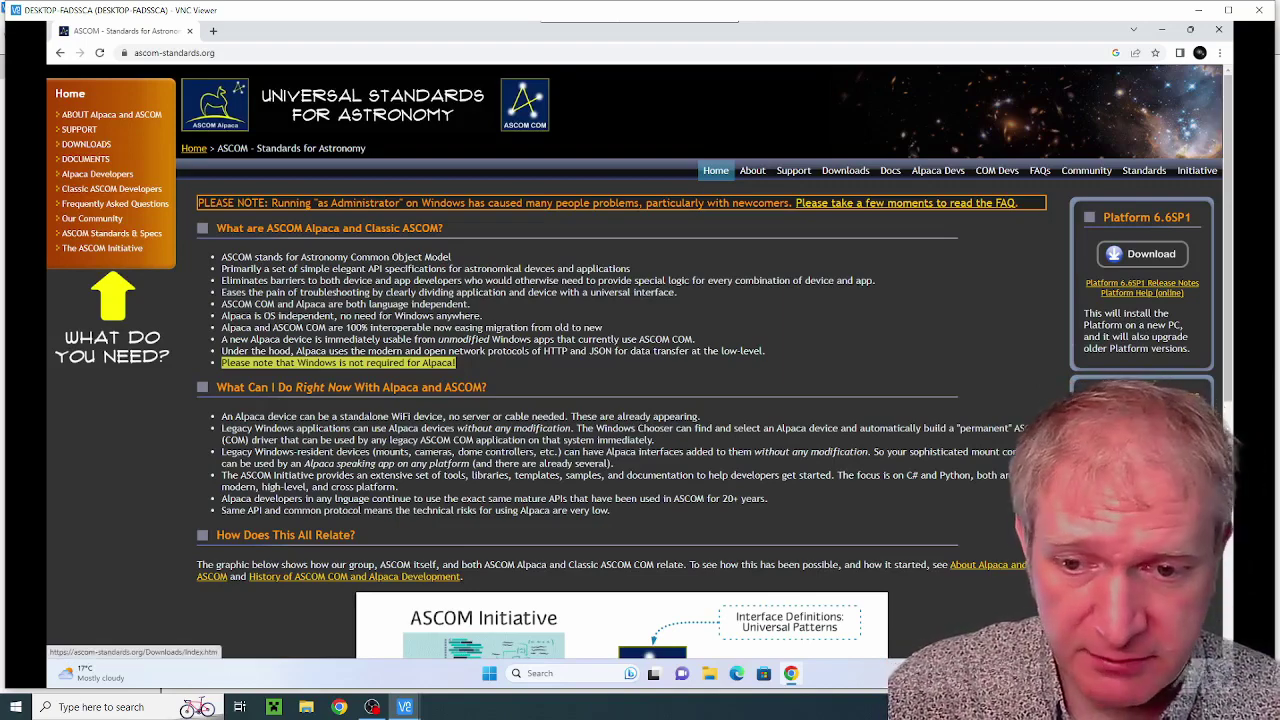
Make the Chrome window with the ASCOM Standards Download Center page fill the screen.
double_click(876, 32)
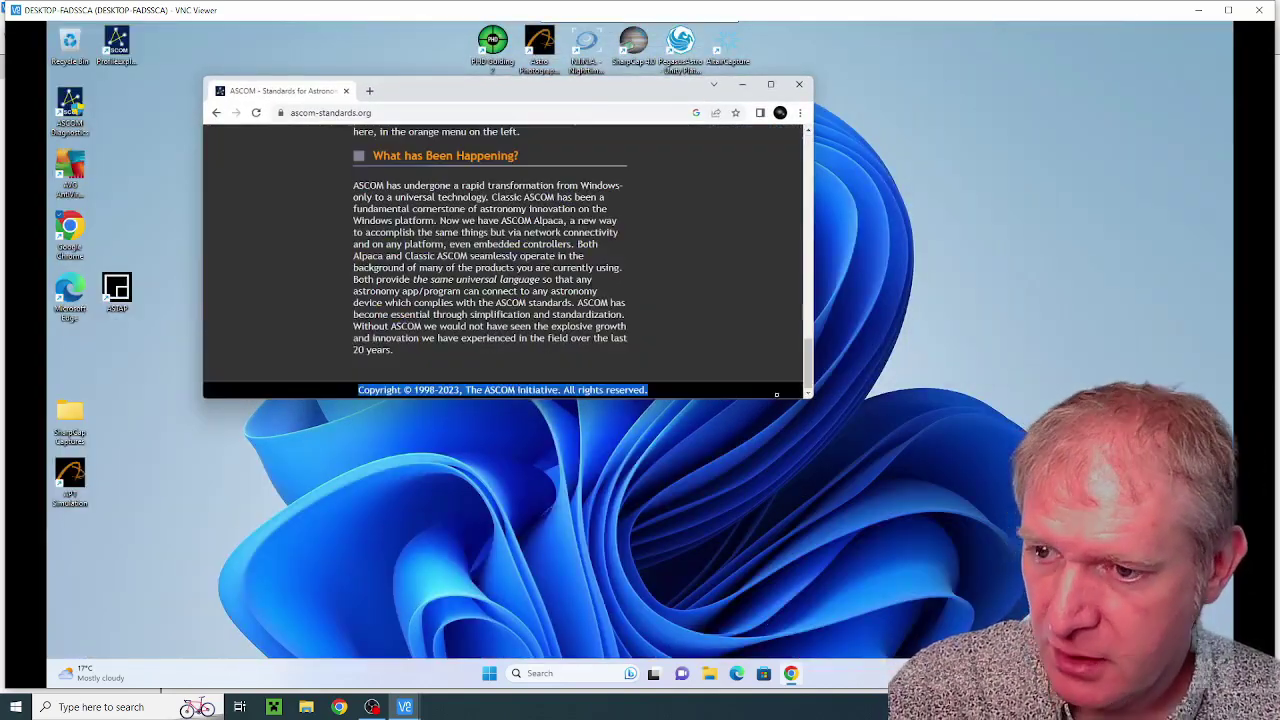
scroll(726, 170, "up", 10)
scroll(726, 170, "down", 2)
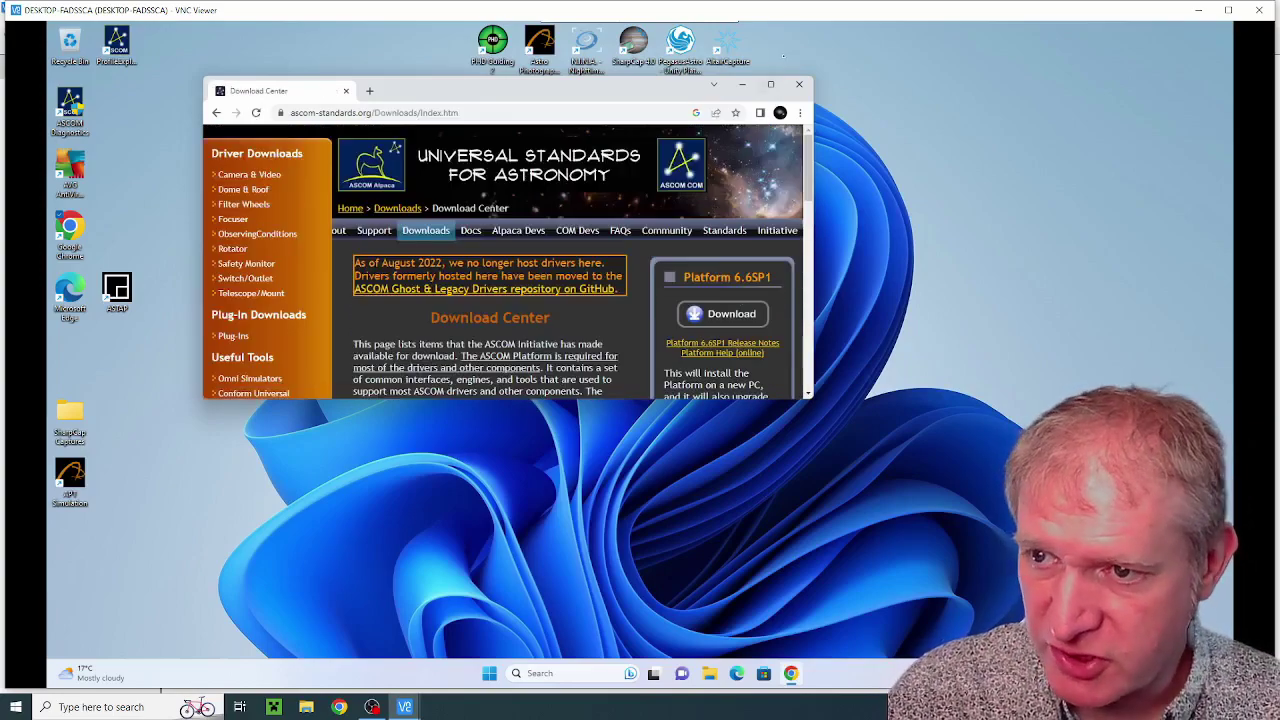
left_click(770, 84)
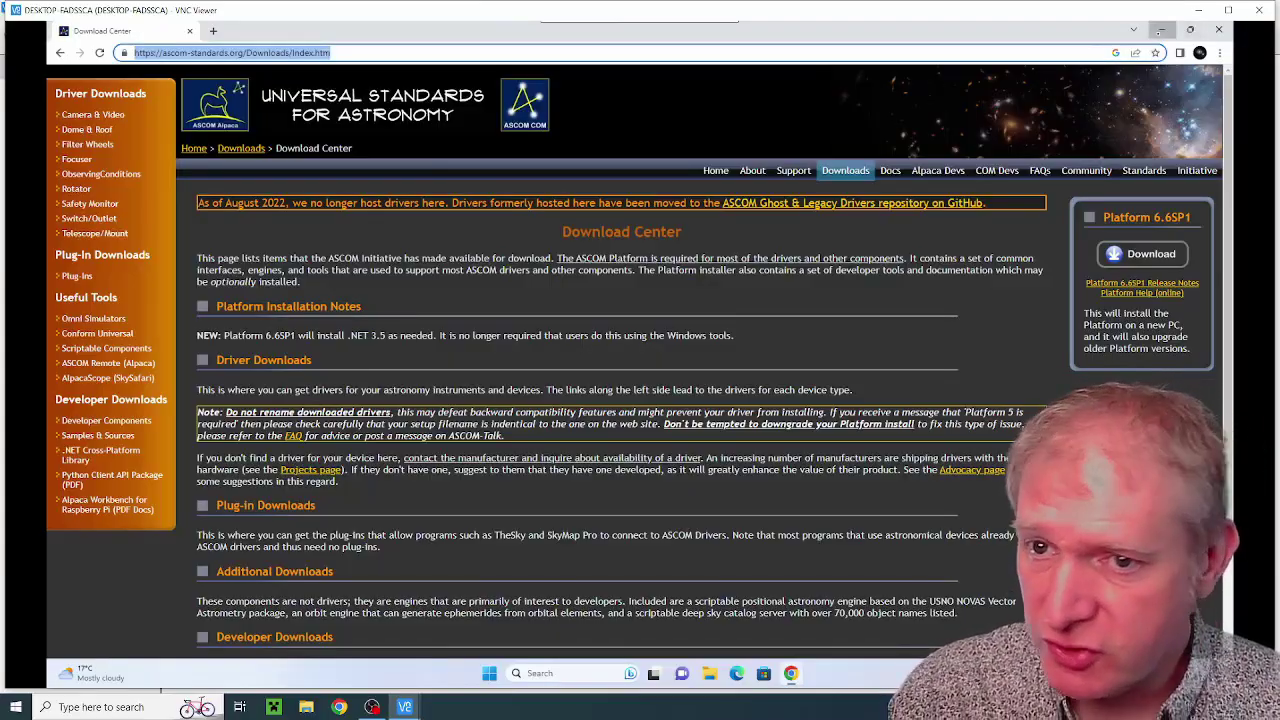
Minimize the Chrome window showing the ASCOM download page.
left_click(1161, 29)
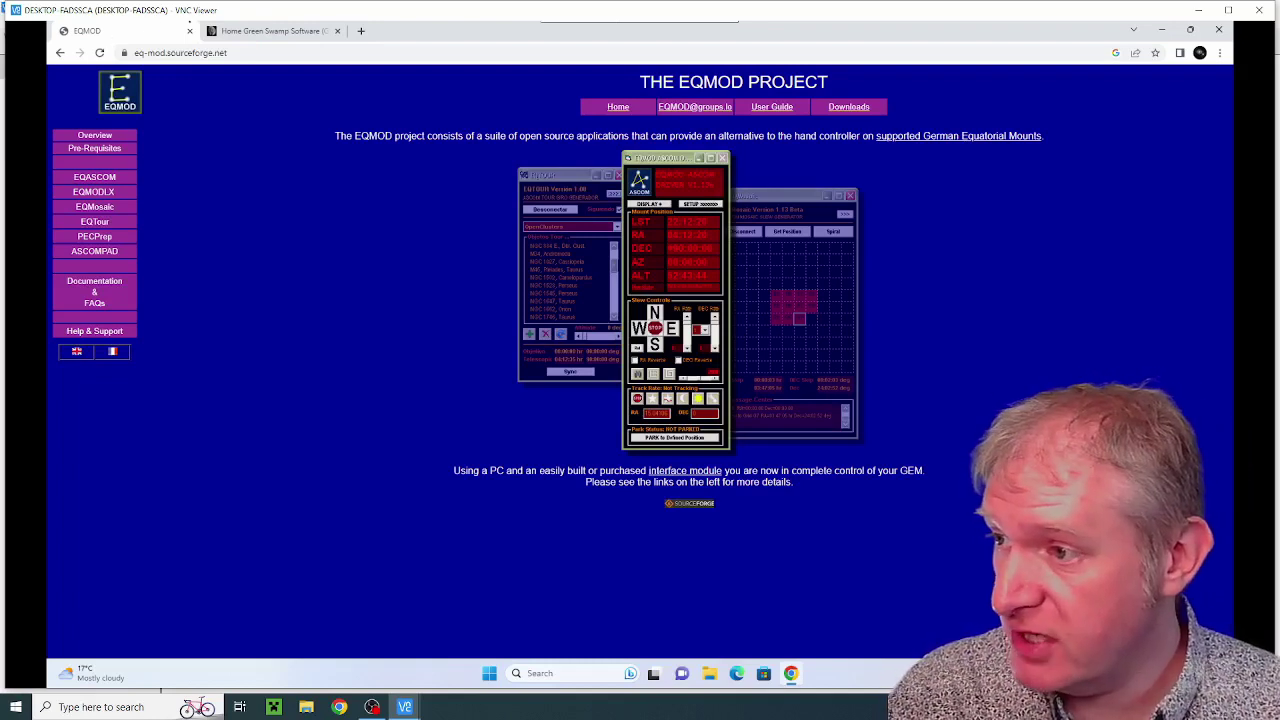
View the Green Swamp Software tab, return to EQMOD, then switch to the PHD2 Guiding window.
left_click(228, 30)
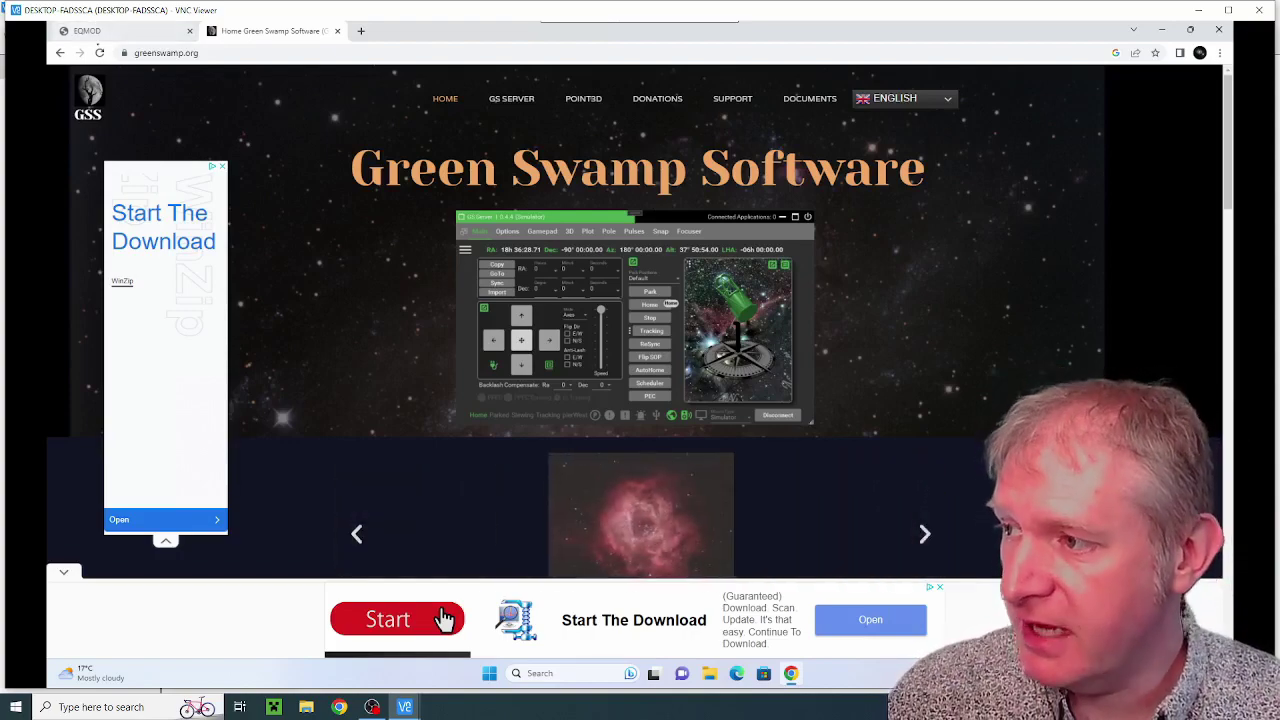
key("ctrl+shift+Tab")
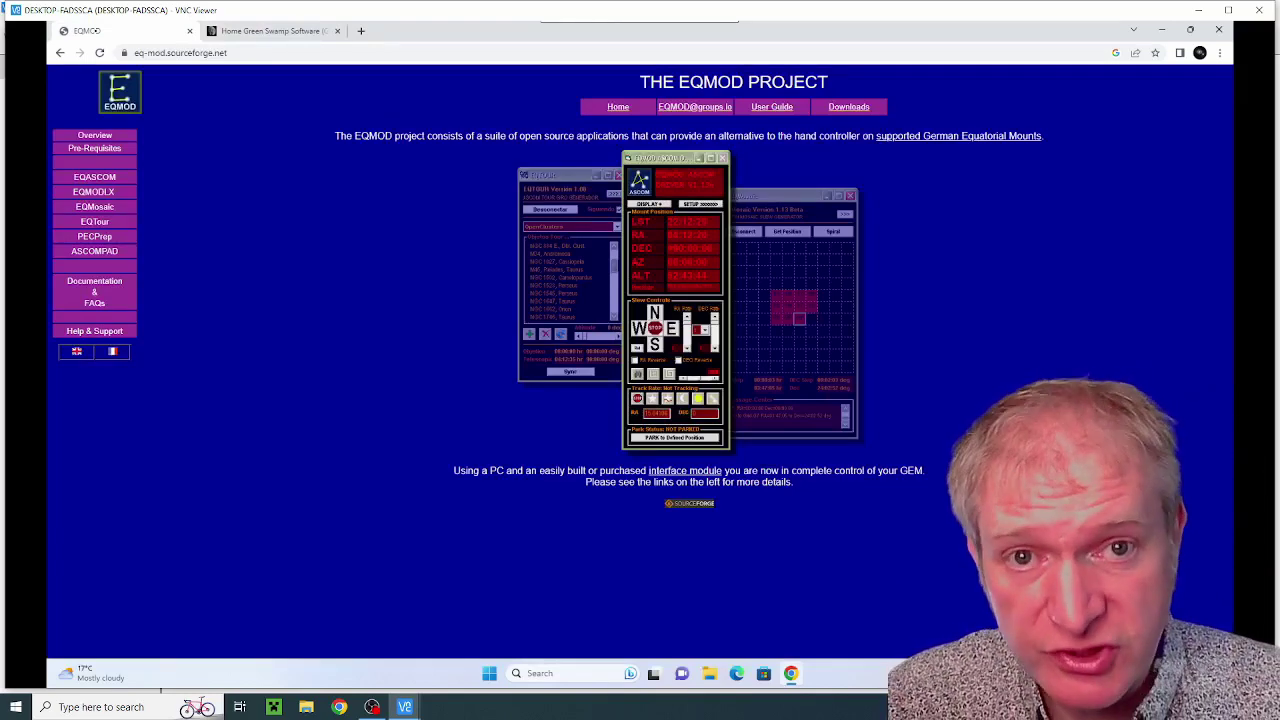
key("alt+Tab")
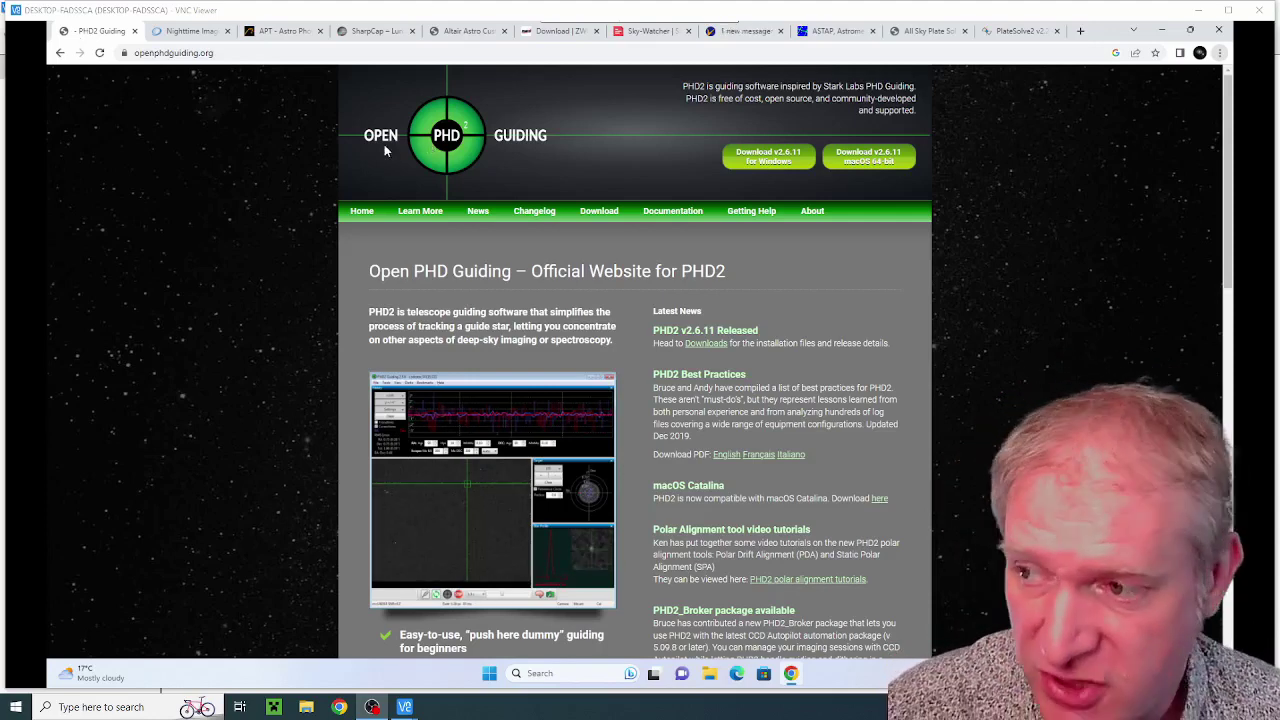
Browse the N.I.N.A., APT, SharpCap and Altair Astro support tabs in turn.
left_click(185, 31)
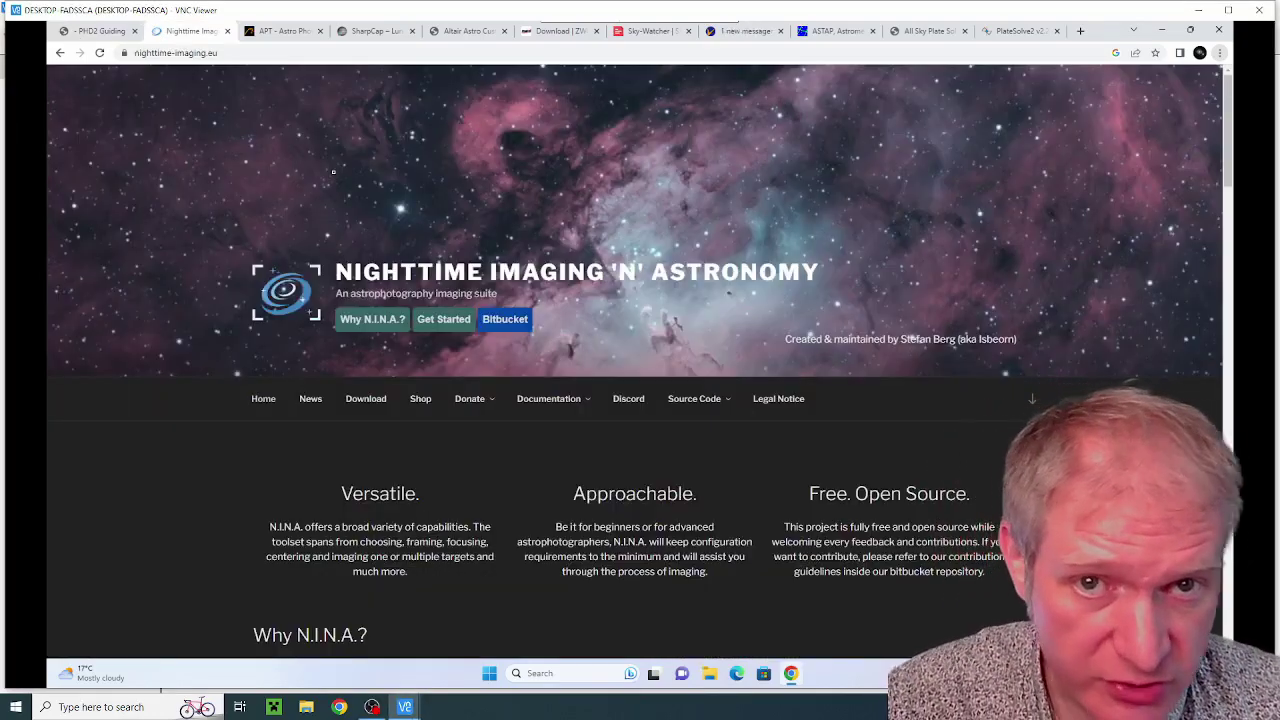
left_click(280, 31)
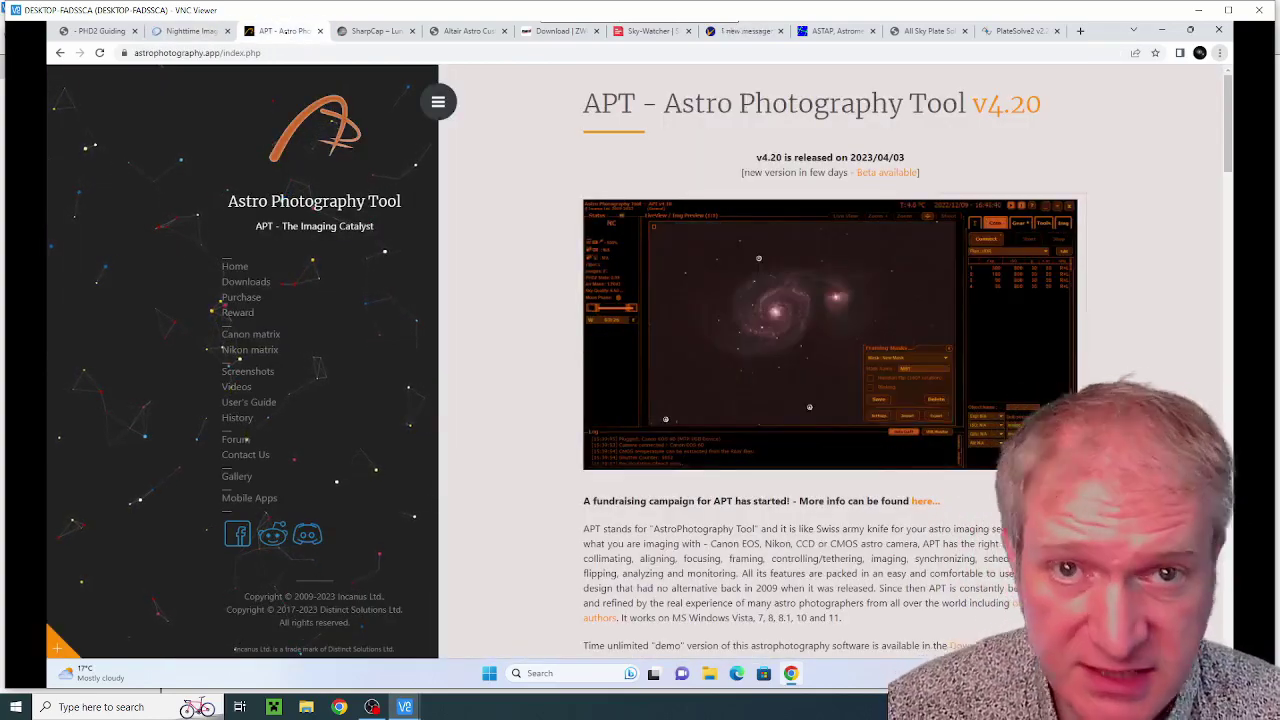
left_click(357, 32)
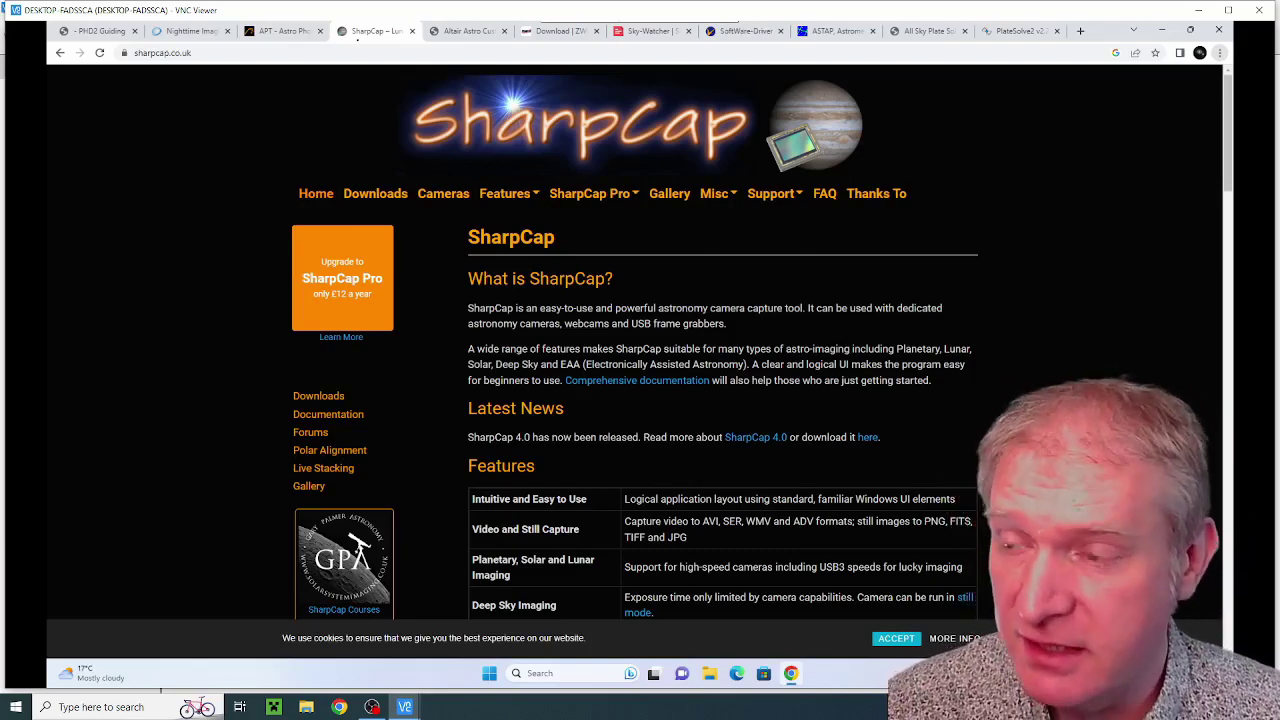
left_click(465, 30)
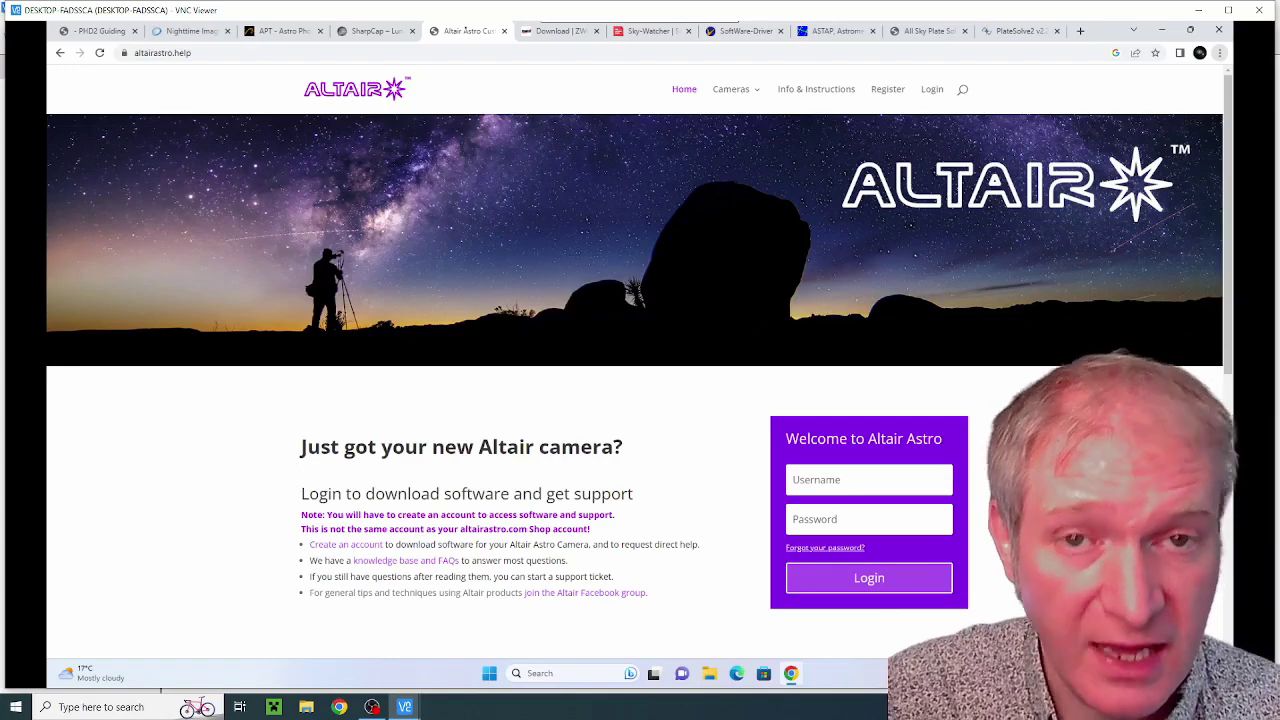
Step through the ZWO, Sky-Watcher, SVBONY and ASTAP download tabs.
left_click(540, 33)
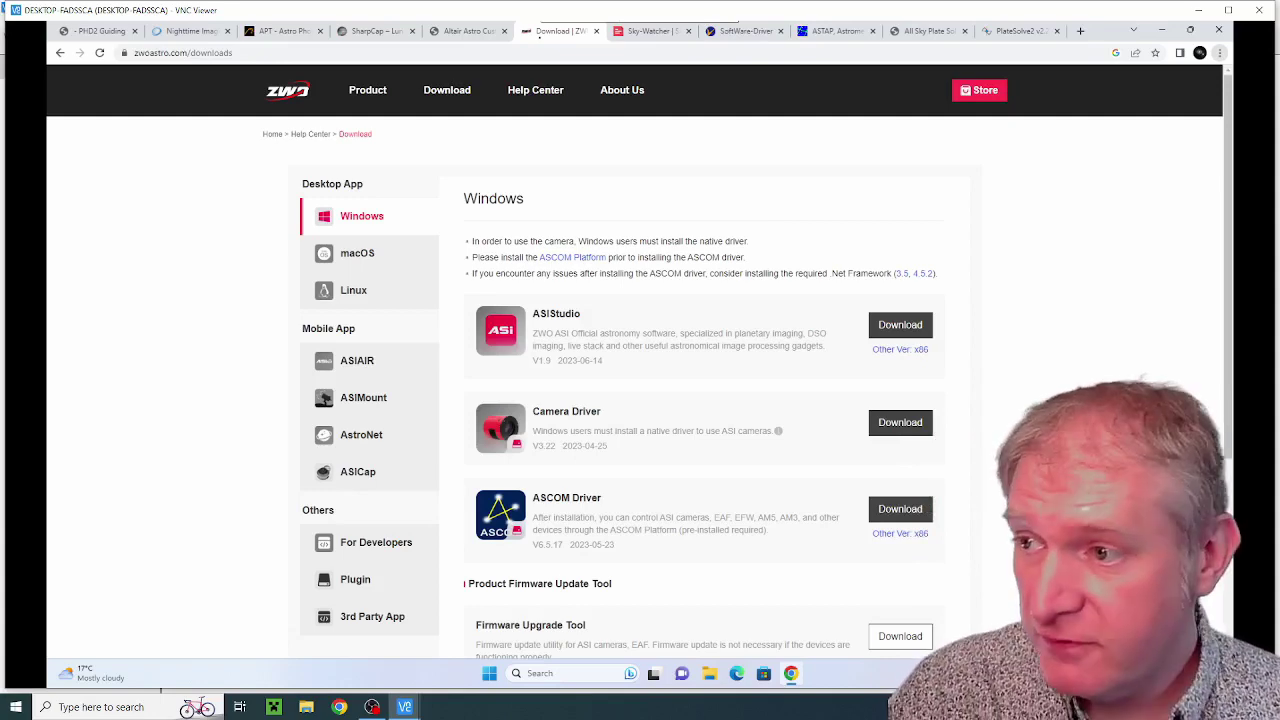
key("ctrl+Tab")
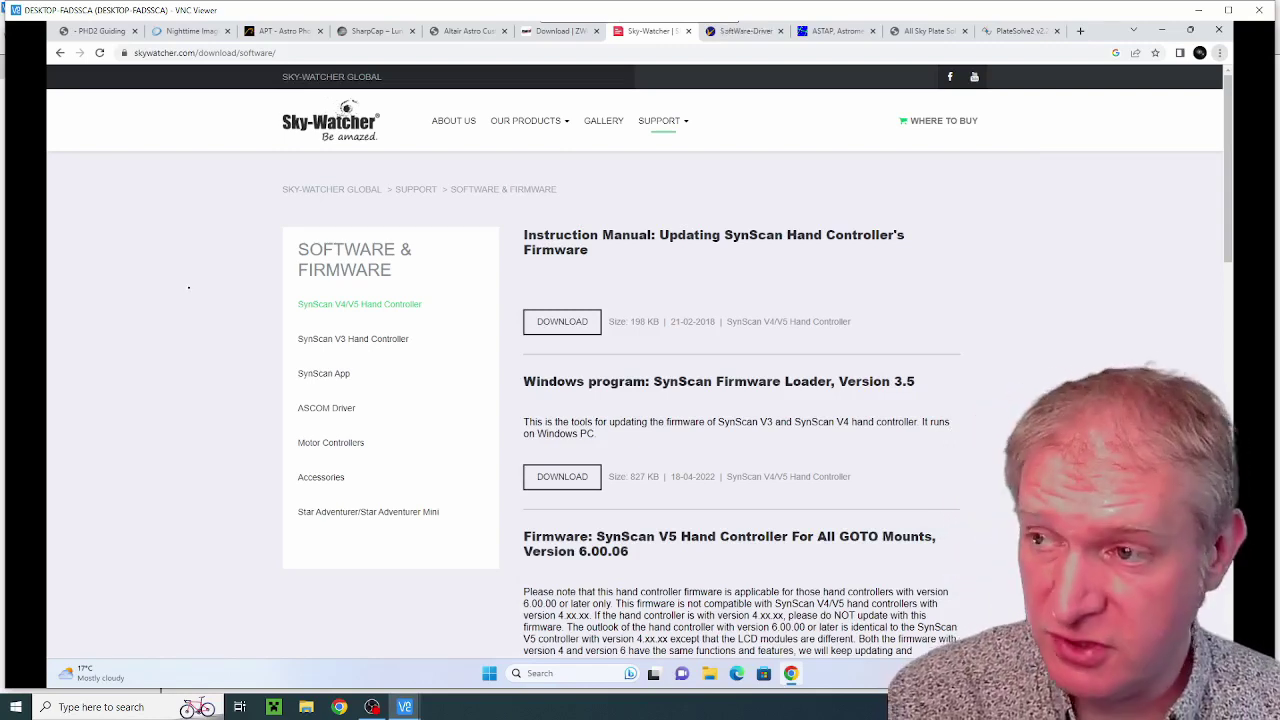
key("ctrl+Tab")
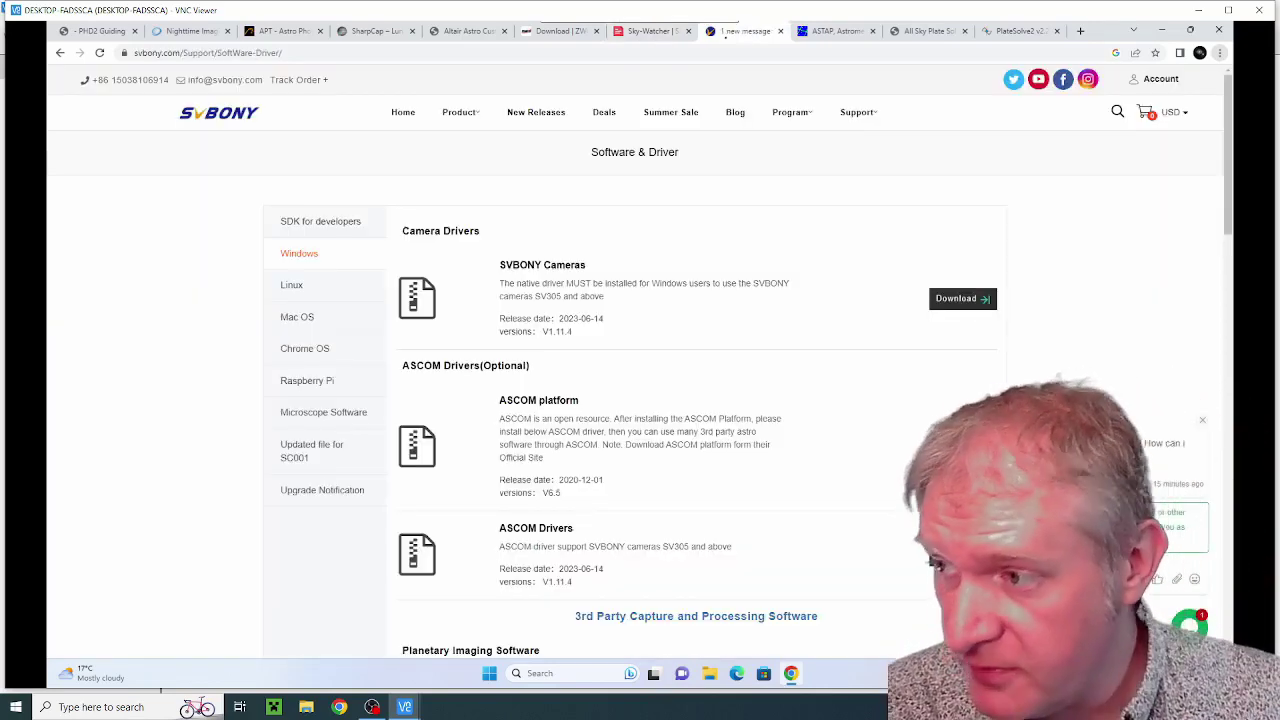
key("ctrl+Tab")
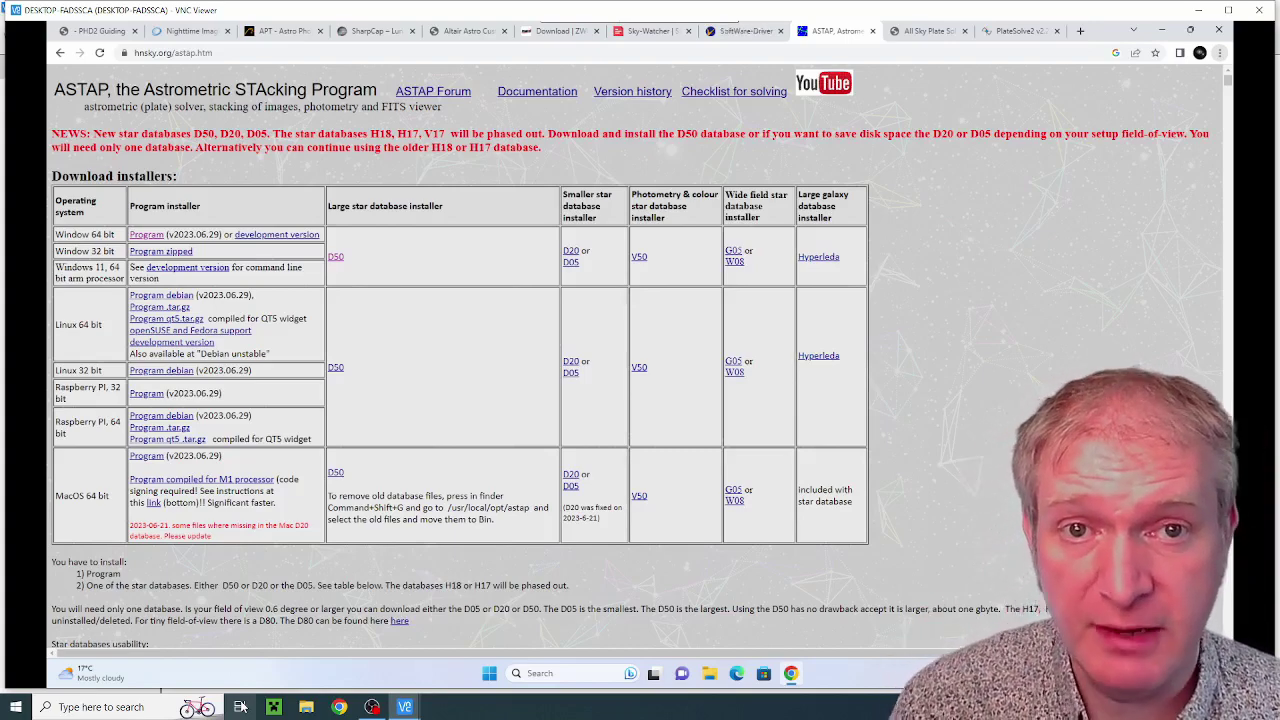
Show the All Sky Plate Solver page on astrogb.com.
left_click(915, 31)
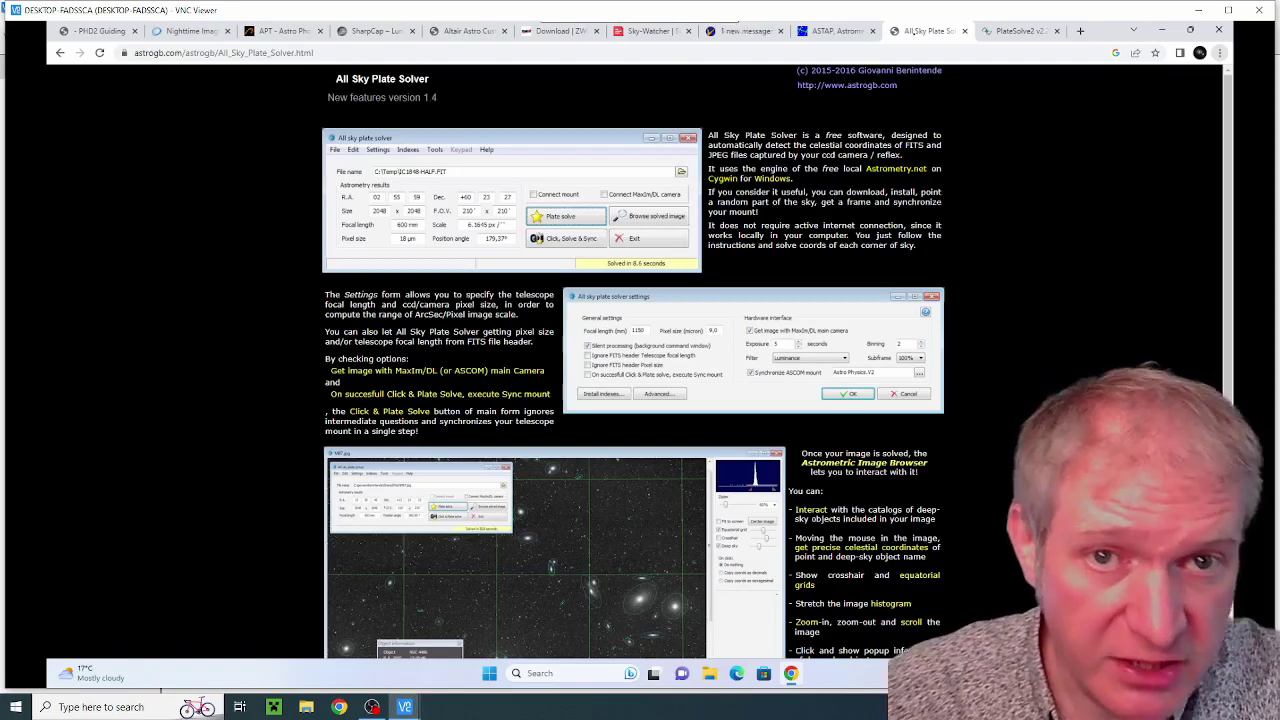
Move on to the PlateSolve2 download tab.
key("ctrl+Tab")
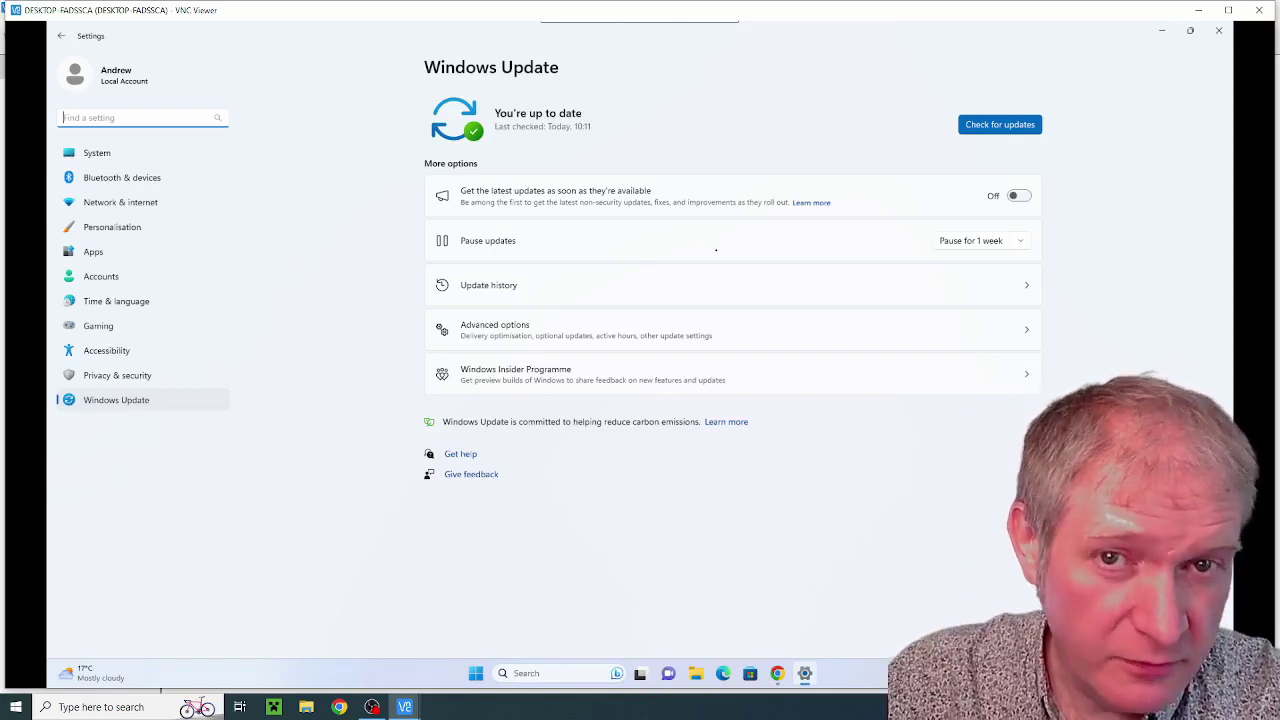
Close the Windows Update settings window with Alt+F4.
key("alt+F4")
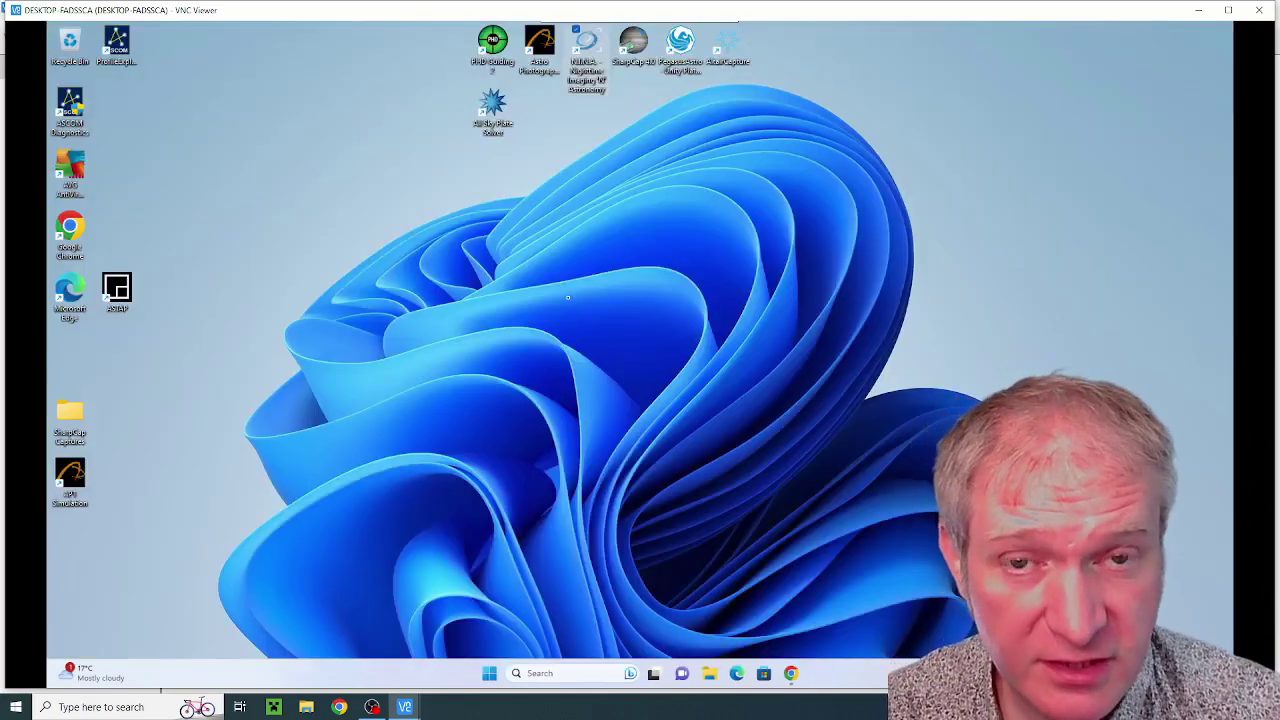